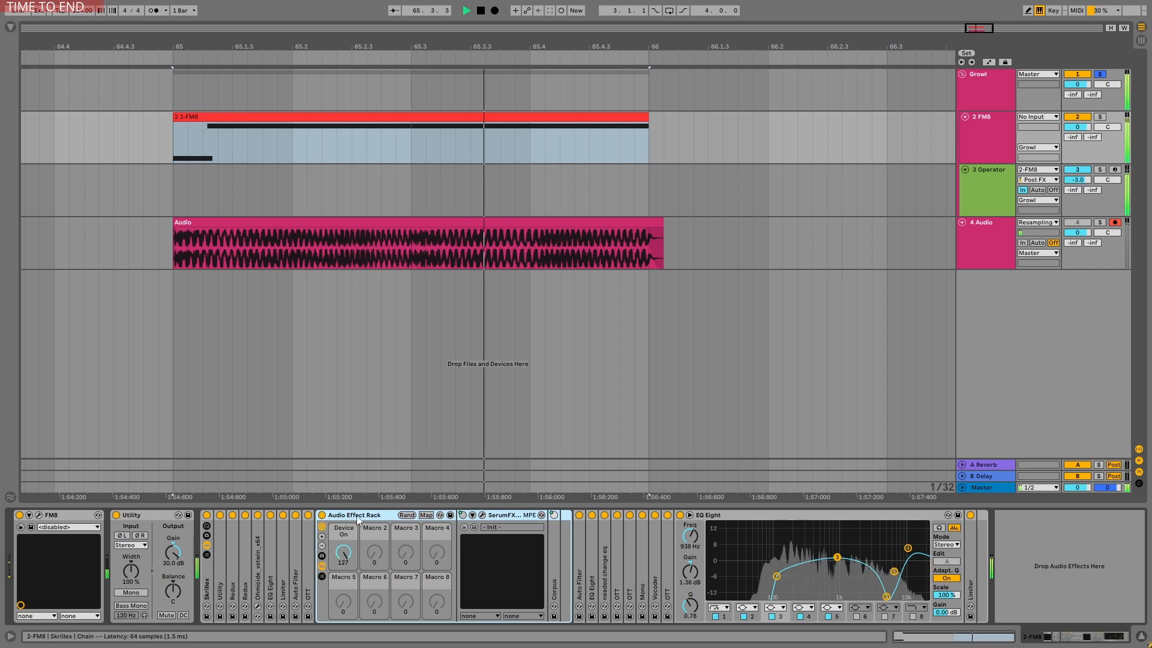
# Search the audio effects for "chorus" and add Chorus-Ensemble to the Audio Effect Rack before Corpus
pyautogui.press('space')
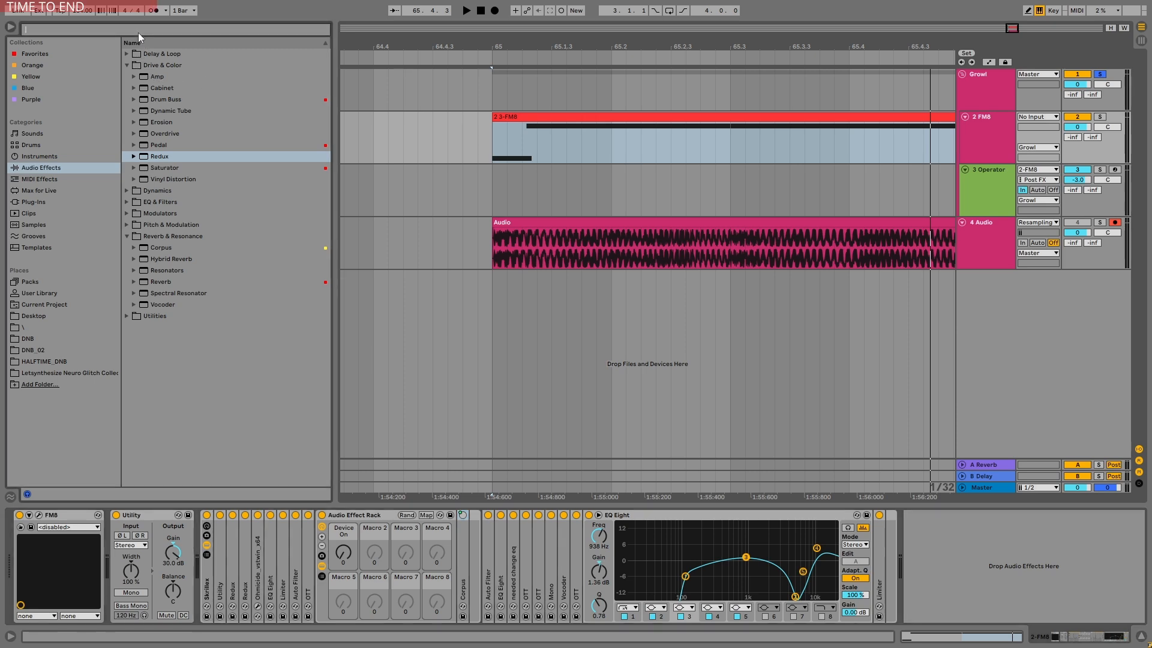
pyautogui.click(136, 30)
pyautogui.write('chorus')
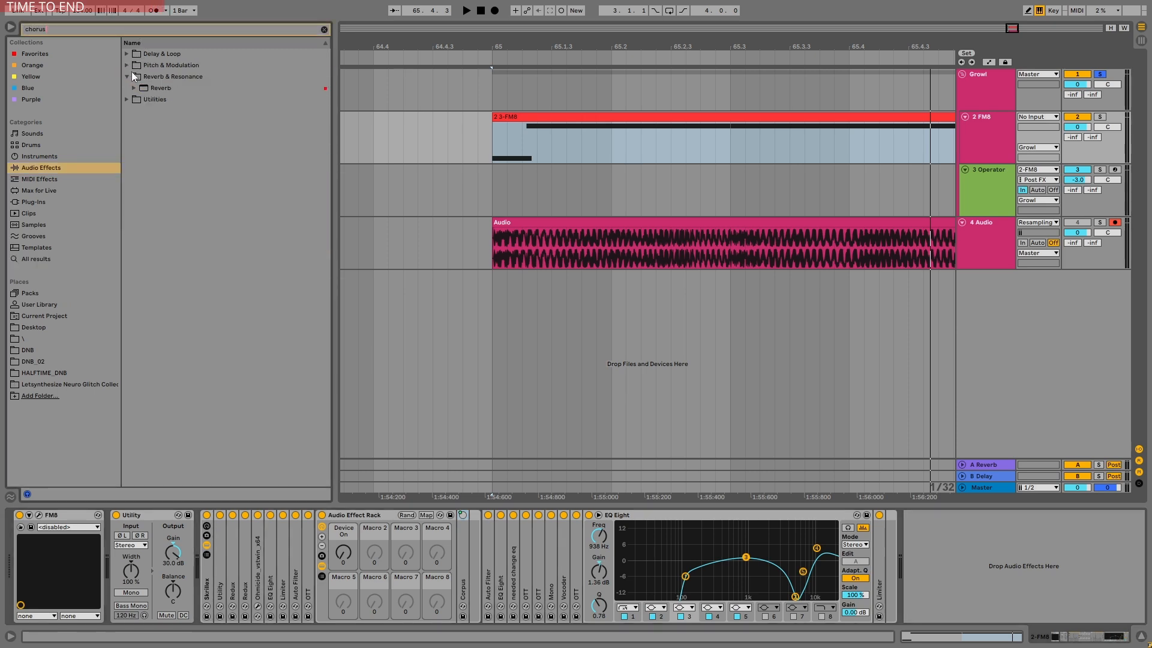
pyautogui.click(128, 55)
pyautogui.click(127, 88)
pyautogui.moveTo(171, 76); pyautogui.dragTo(460, 581)
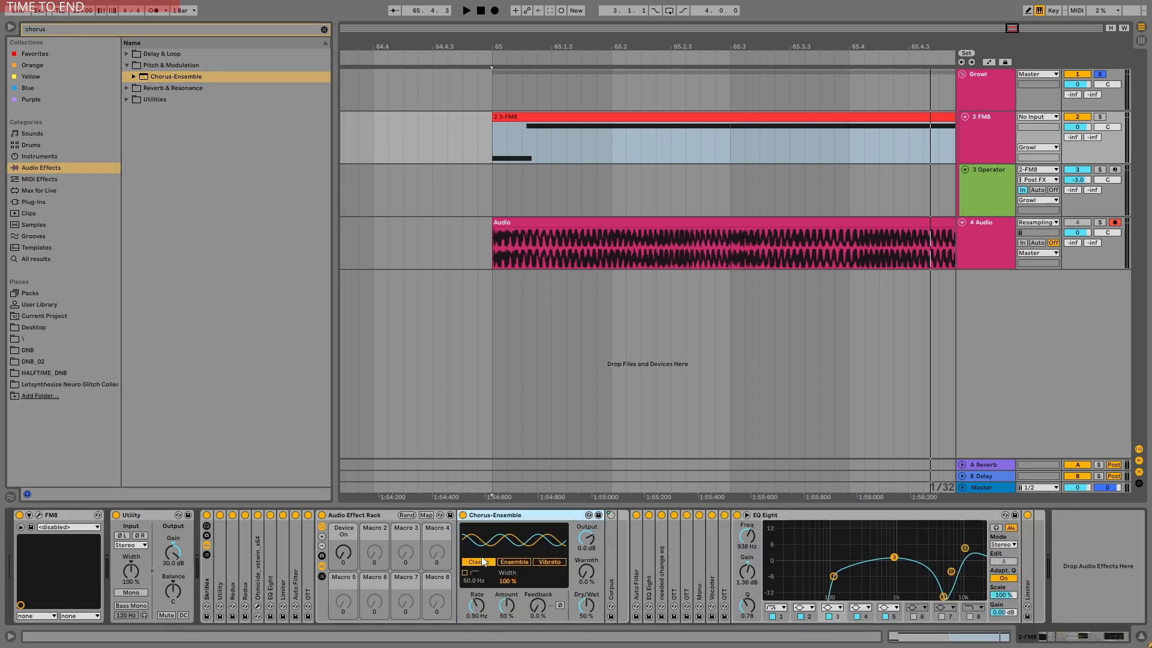
# Set Chorus-Ensemble to 100% Dry/Wet, 15.0 Hz Rate and 40% Amount while auditioning the loop
pyautogui.moveTo(722, 47); pyautogui.dragTo(592, 47)
pyautogui.press('space')
pyautogui.moveTo(587, 606); pyautogui.dragTo(586, 552)
pyautogui.press('space')
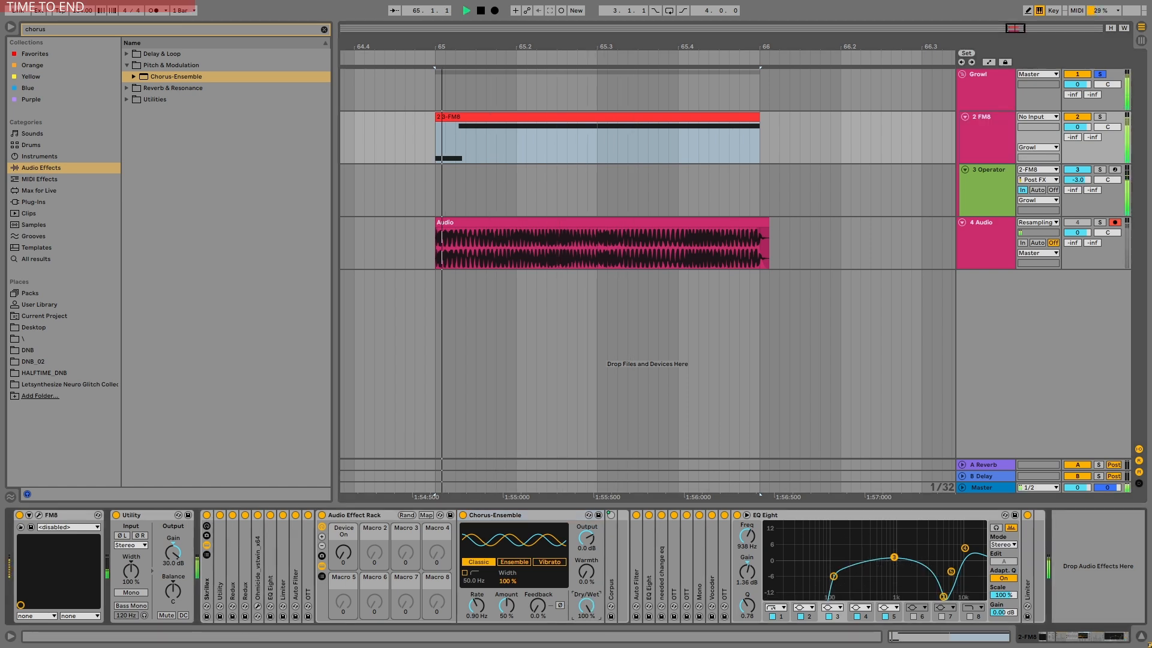
pyautogui.moveTo(476, 606); pyautogui.dragTo(507, 555)
pyautogui.click(507, 605)
pyautogui.moveTo(477, 606); pyautogui.dragTo(477, 564)
pyautogui.moveTo(506, 605); pyautogui.dragTo(507, 635)
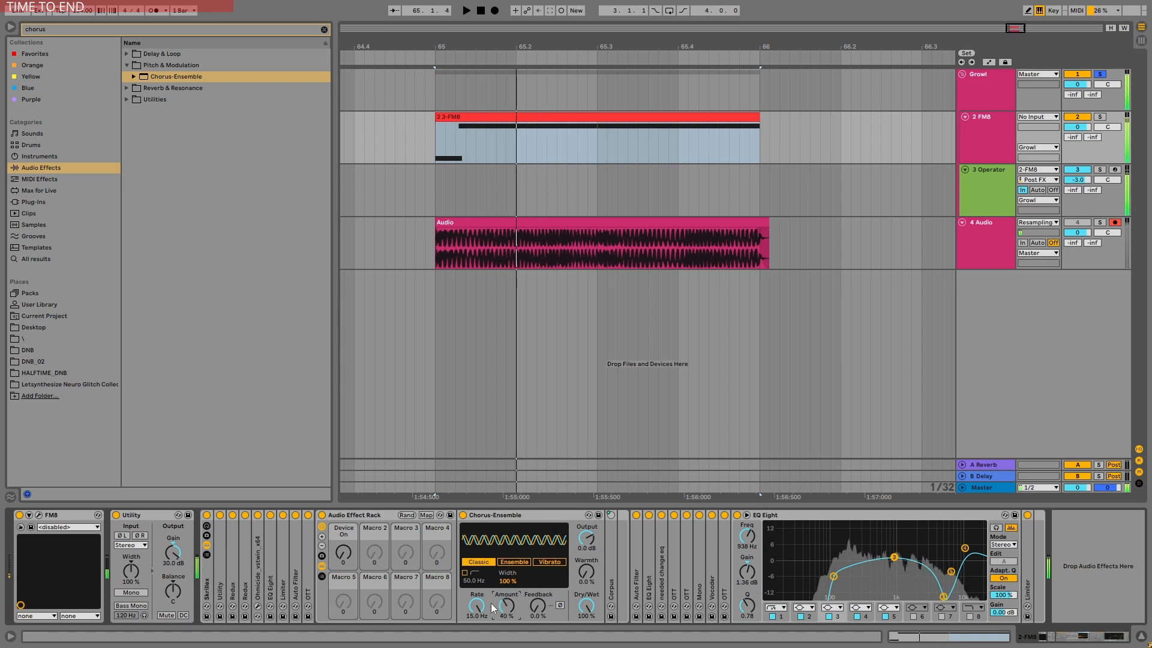
# Replace Chorus-Ensemble with the Spectral Resonator, found by searching the audio effects for "reson"
pyautogui.click(483, 516)
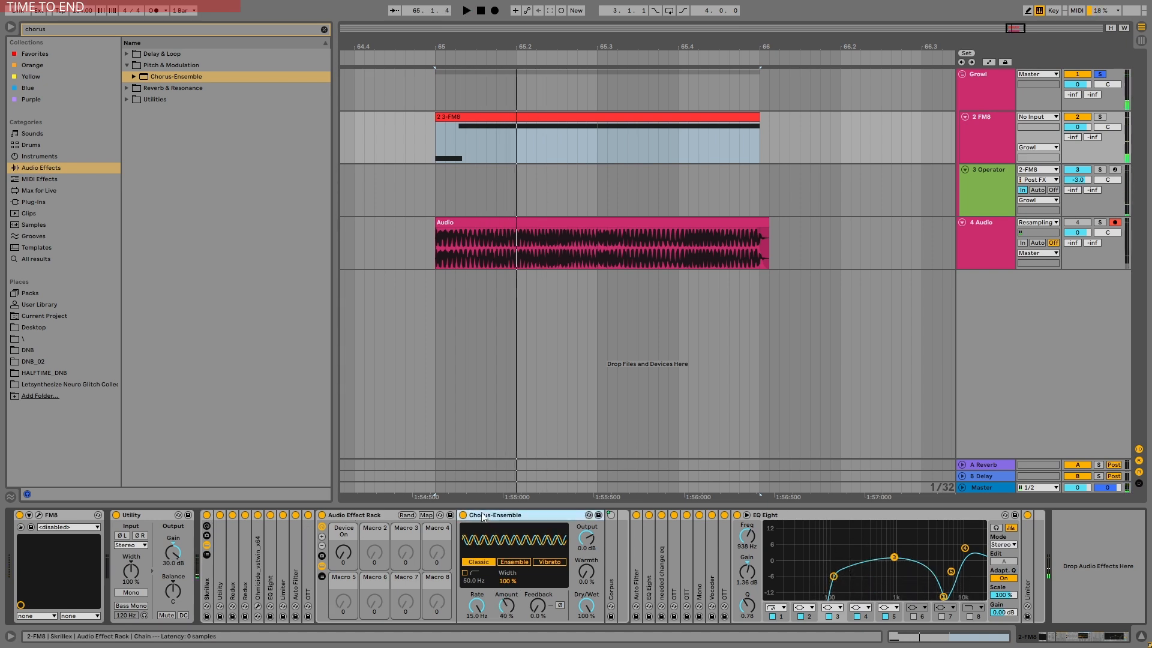
pyautogui.press('Delete')
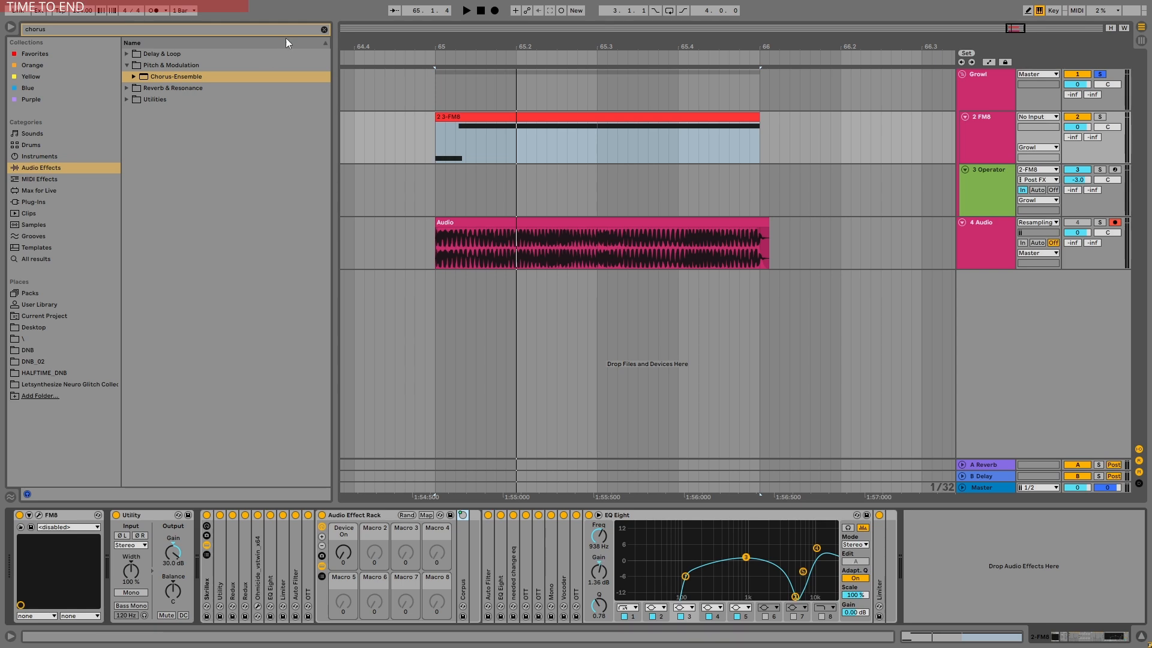
pyautogui.click(325, 29)
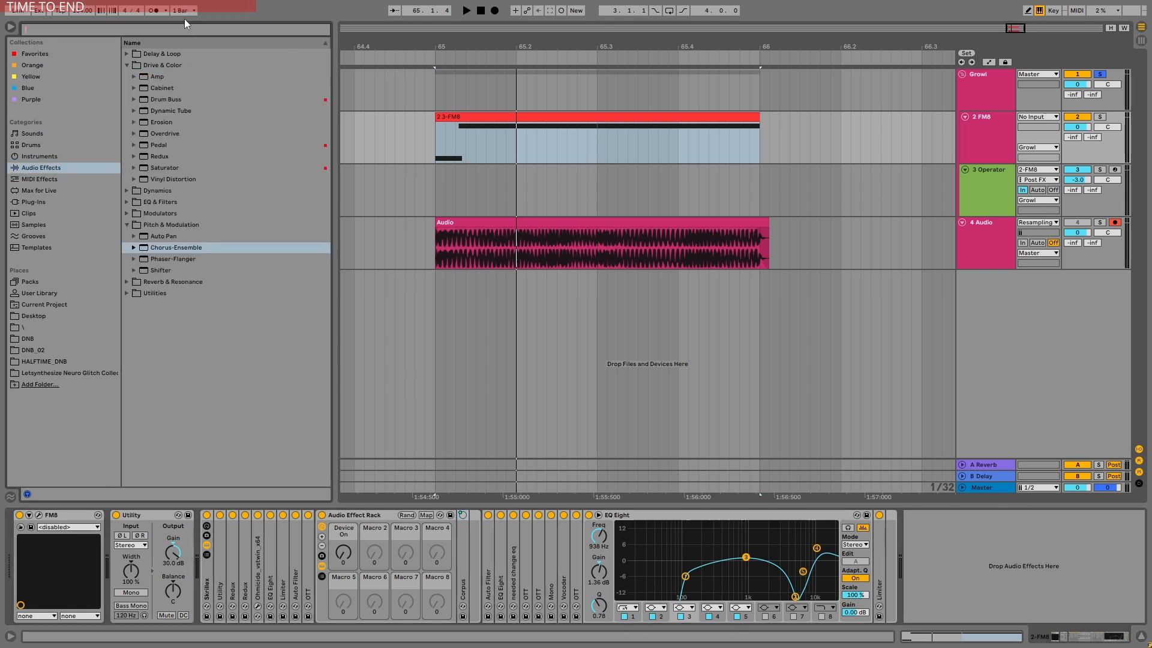
pyautogui.write('reson')
pyautogui.moveTo(172, 109); pyautogui.dragTo(461, 579)
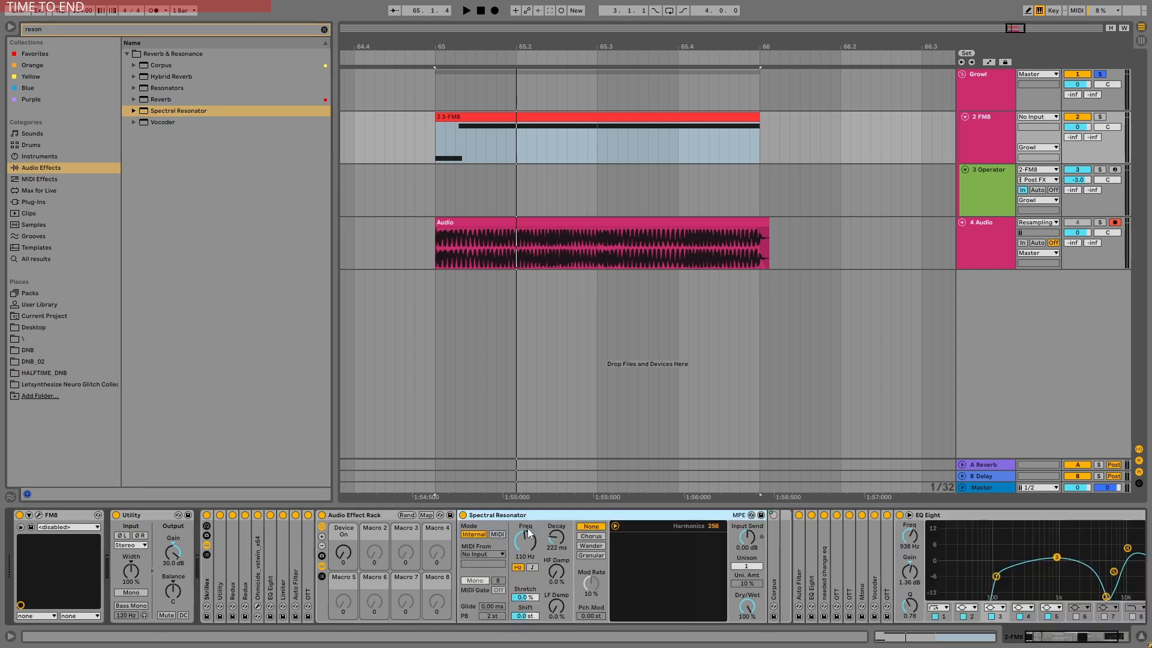
# Set the Spectral Resonator to 2 unison voices, 100% unison amount, 1.00 s decay and 29.1 Hz frequency while playing the loop
pyautogui.moveTo(748, 567); pyautogui.dragTo(747, 545)
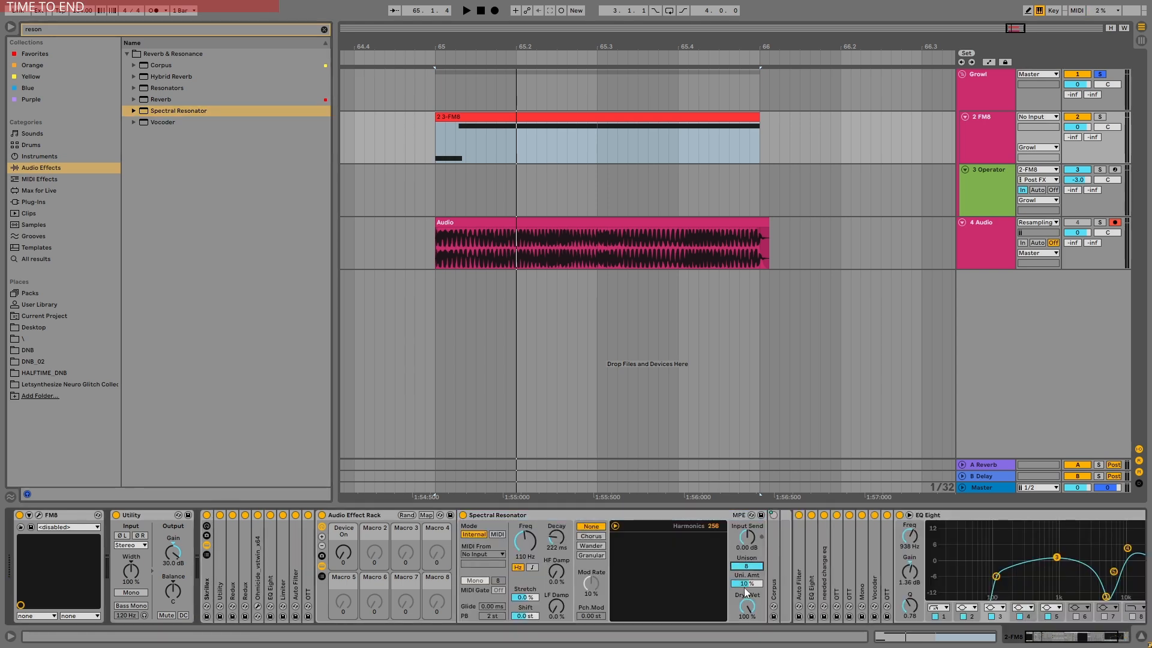
pyautogui.moveTo(743, 585)
pyautogui.mouseDown()
pyautogui.moveTo(742, 540)
pyautogui.moveTo(746, 587)
pyautogui.mouseUp()
pyautogui.press('space')
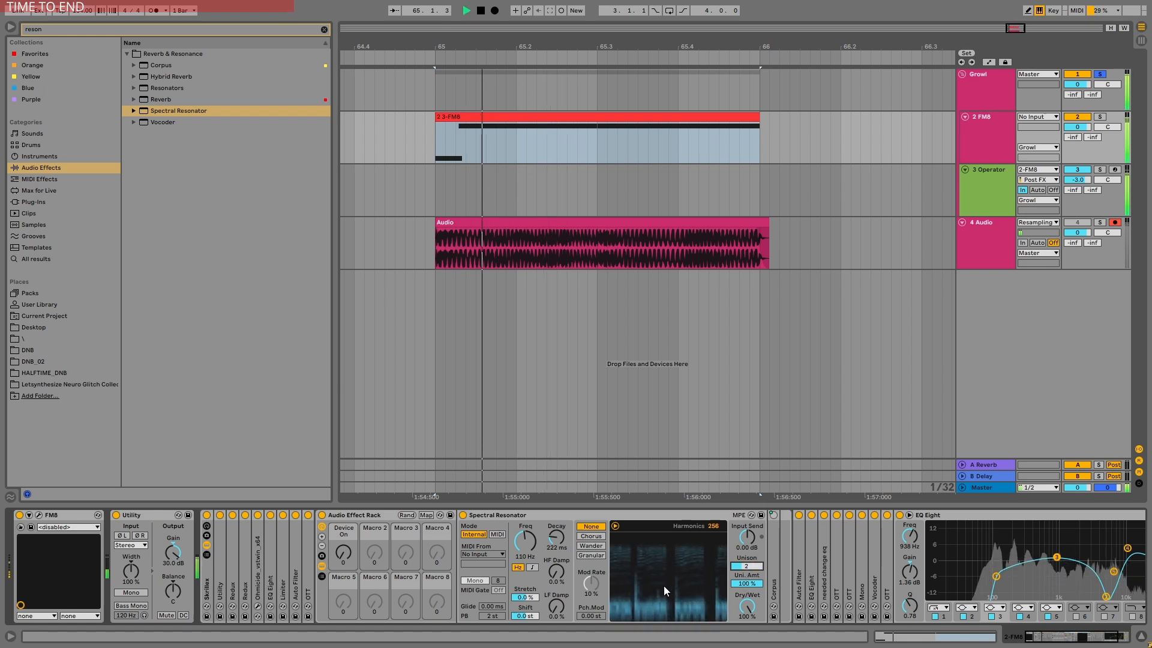
pyautogui.moveTo(558, 542); pyautogui.dragTo(526, 580)
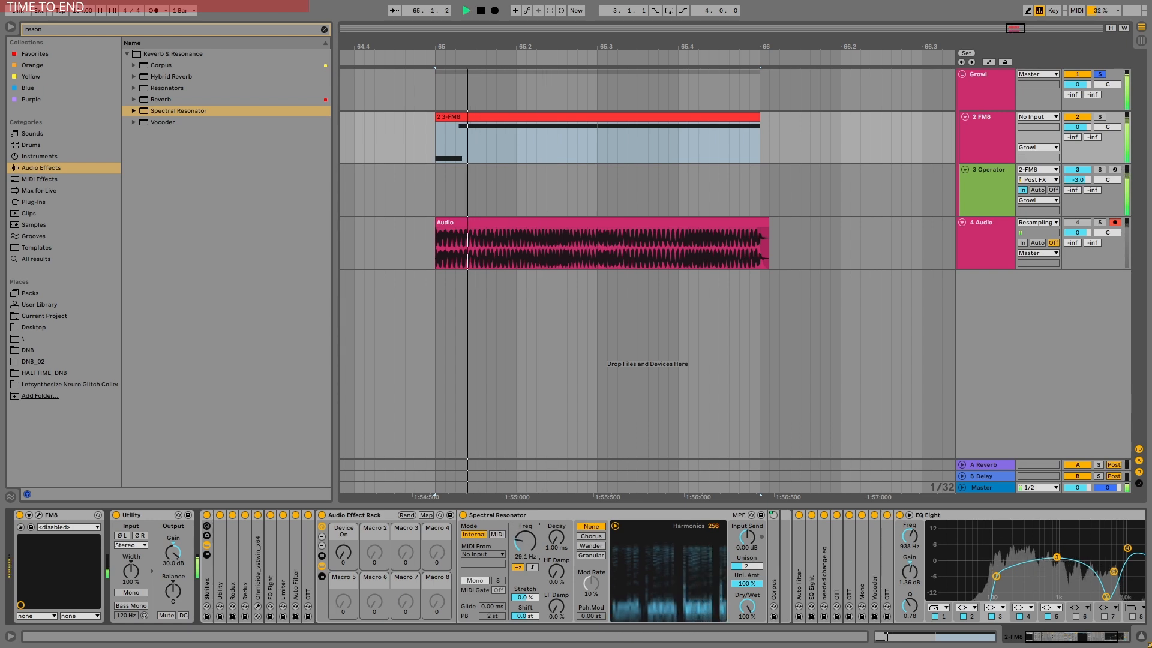
# Stop playback and delete the Spectral Resonator from the Audio Effect Rack
pyautogui.click(538, 516)
pyautogui.press('space')
pyautogui.press('Delete')
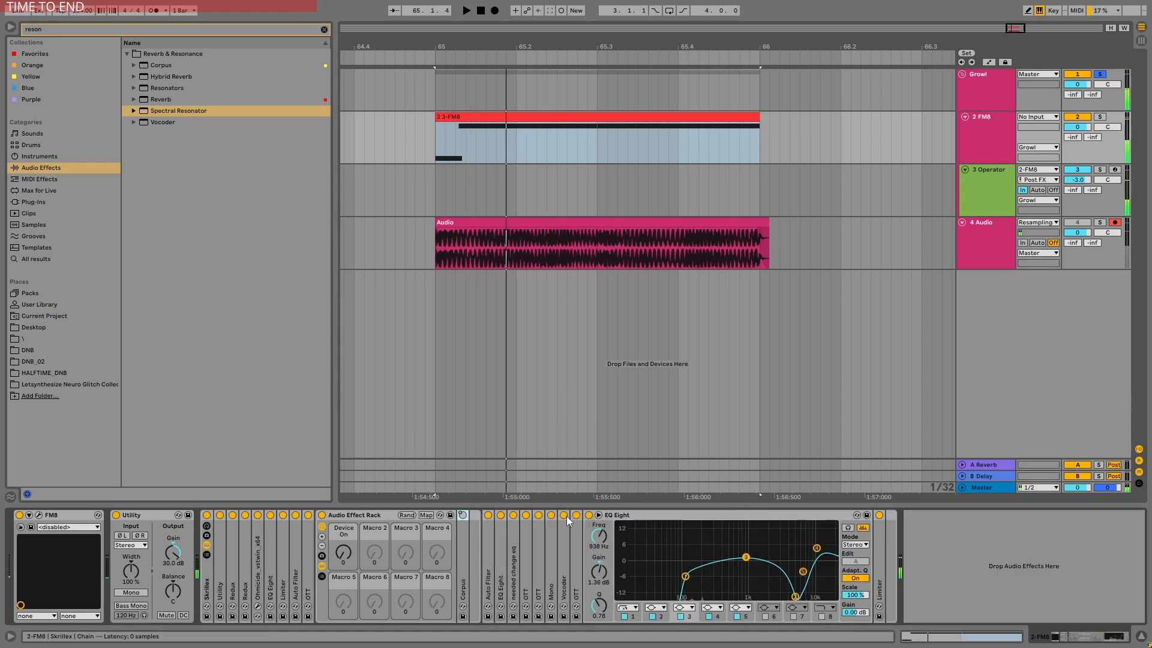
# Search the plug-ins for "serum" and add SerumFX_x64 to the Audio Effect Rack, keeping its window clear of the device chain
pyautogui.click(324, 29)
pyautogui.click(33, 202)
pyautogui.click(168, 30)
pyautogui.write('serum')
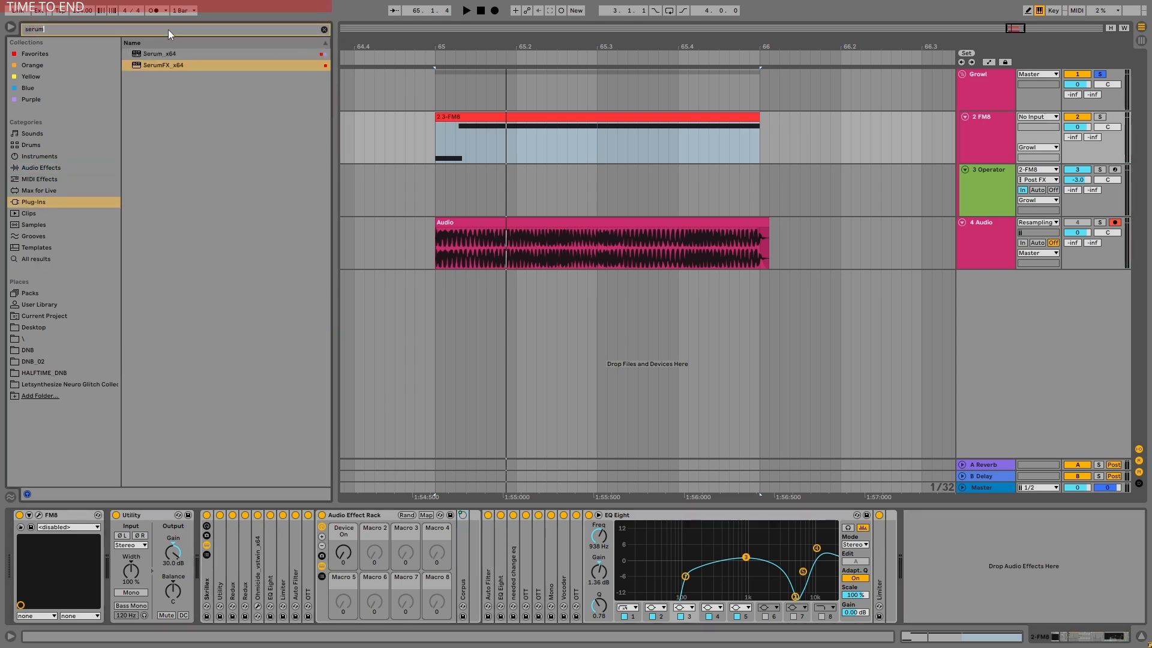
pyautogui.moveTo(161, 63); pyautogui.dragTo(447, 562)
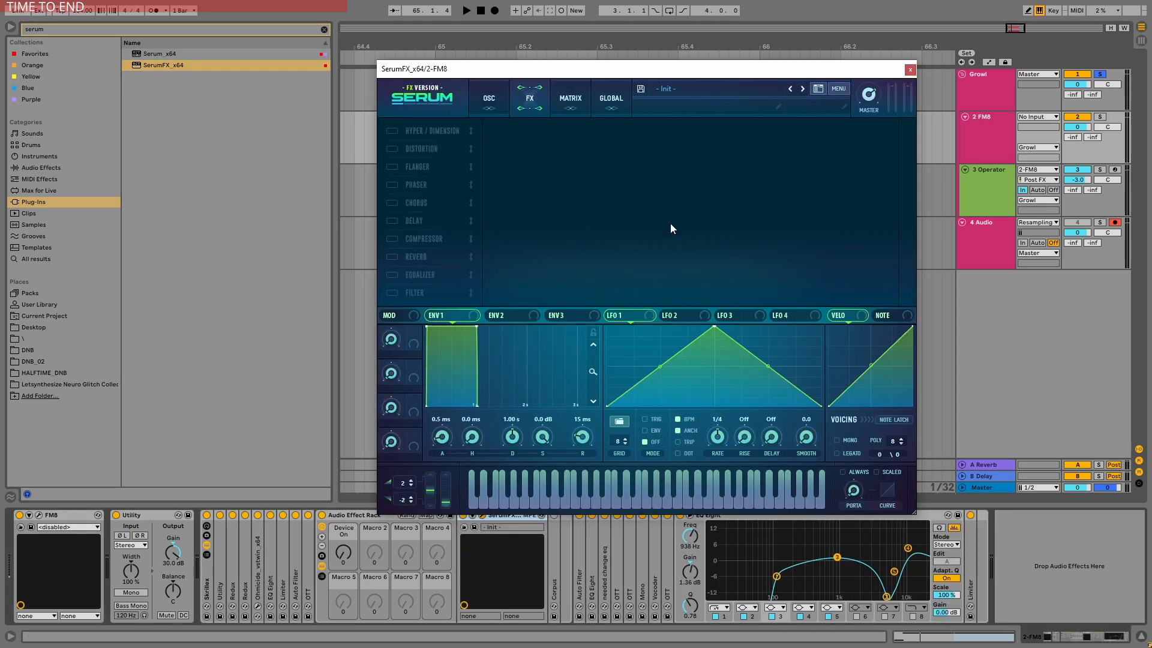
pyautogui.moveTo(598, 71); pyautogui.dragTo(611, 24)
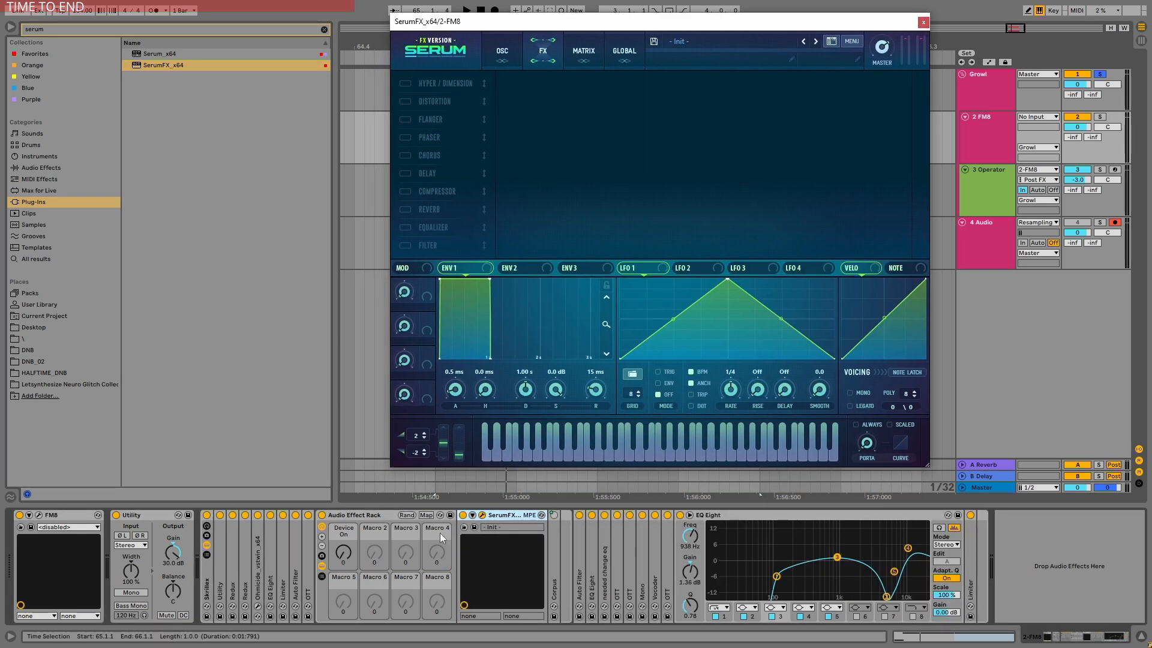
# Map SerumFX's on/off switch to the rack's Device On macro with a minimum of 0 and a maximum of 1
pyautogui.click(426, 515)
pyautogui.rightClick(463, 514)
pyautogui.click(498, 371)
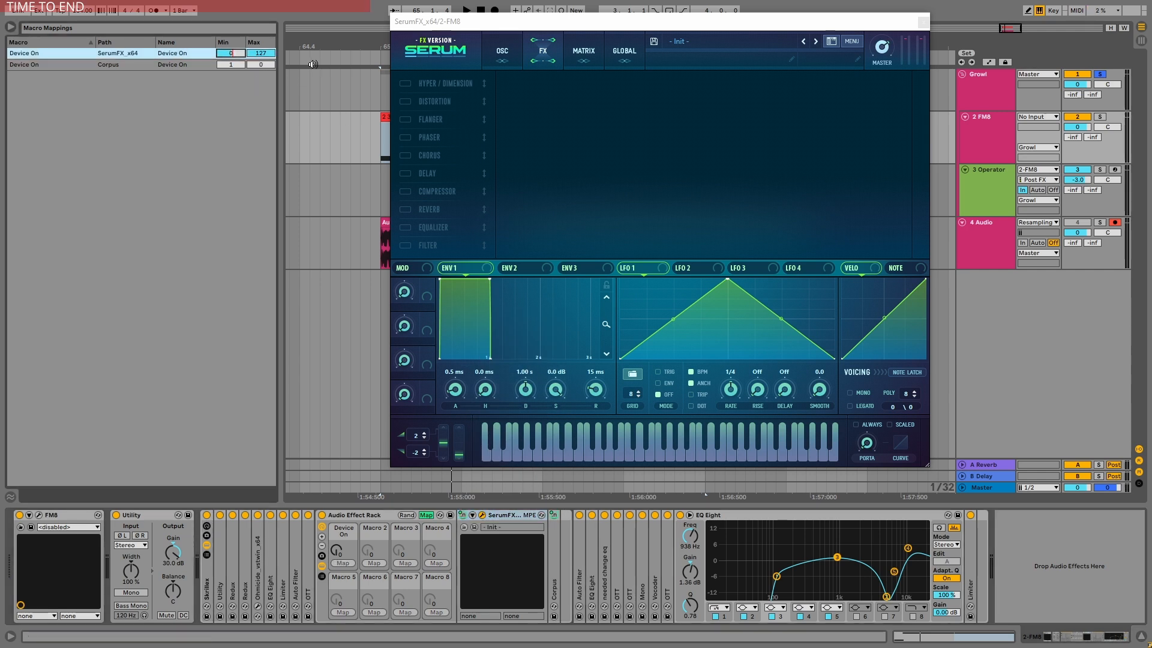
pyautogui.write('0')
pyautogui.press('Return')
pyautogui.click(261, 53)
pyautogui.write('1')
pyautogui.press('Return')
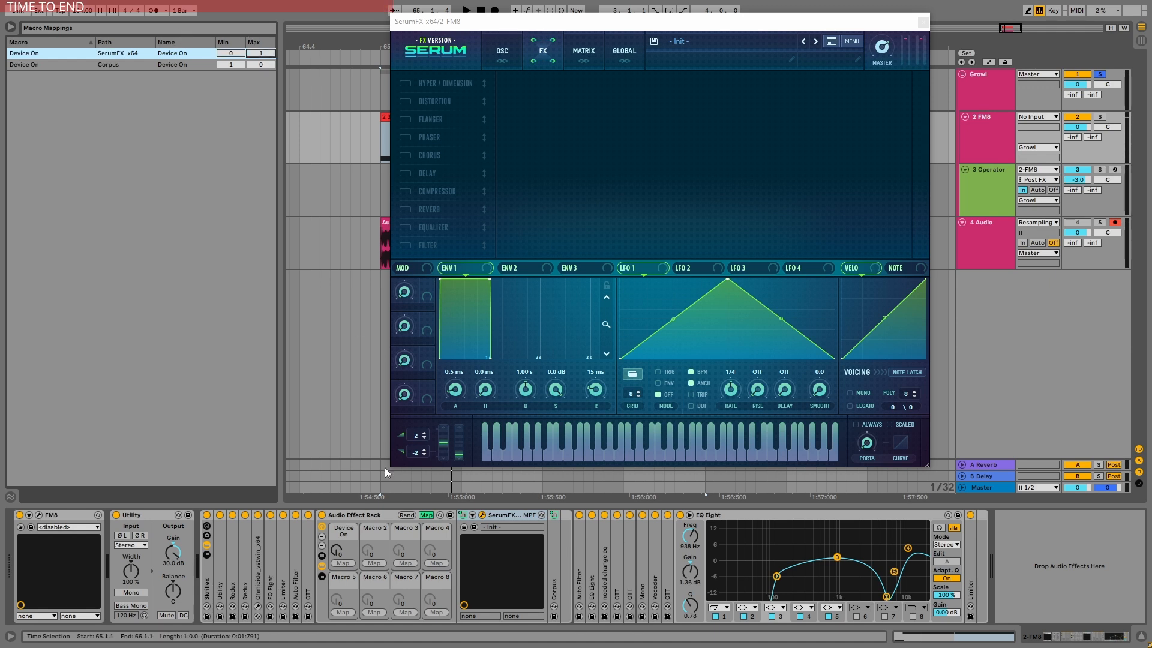
pyautogui.click(426, 515)
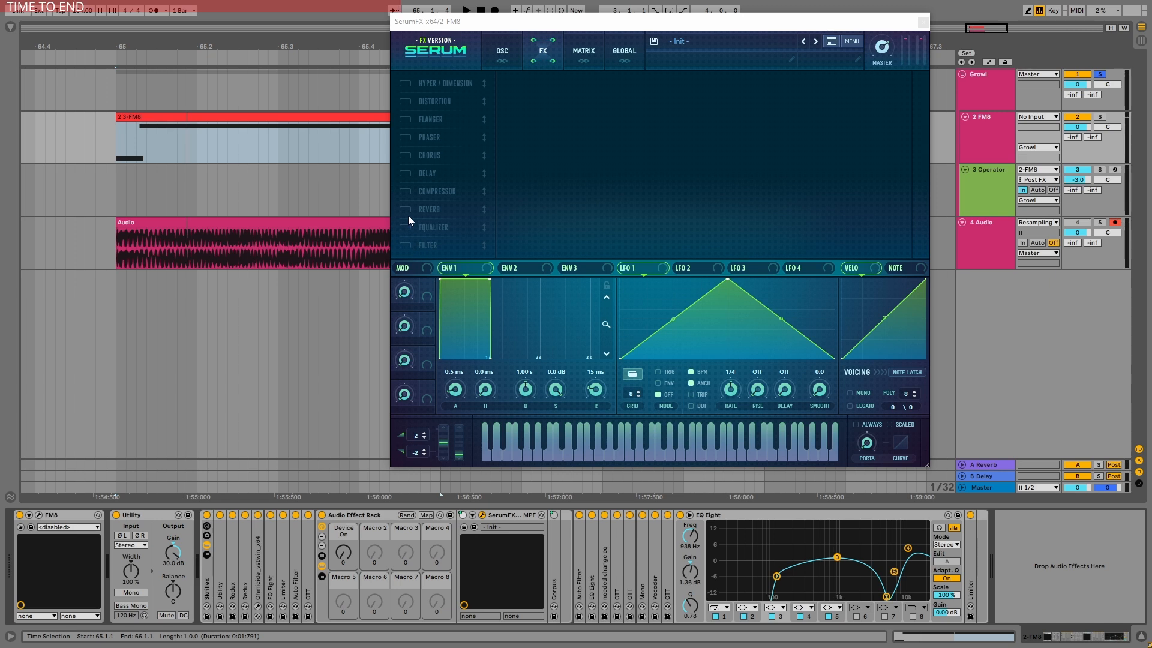
# Enable the Chorus effect in SerumFX and adjust its low-pass filter
pyautogui.click(401, 155)
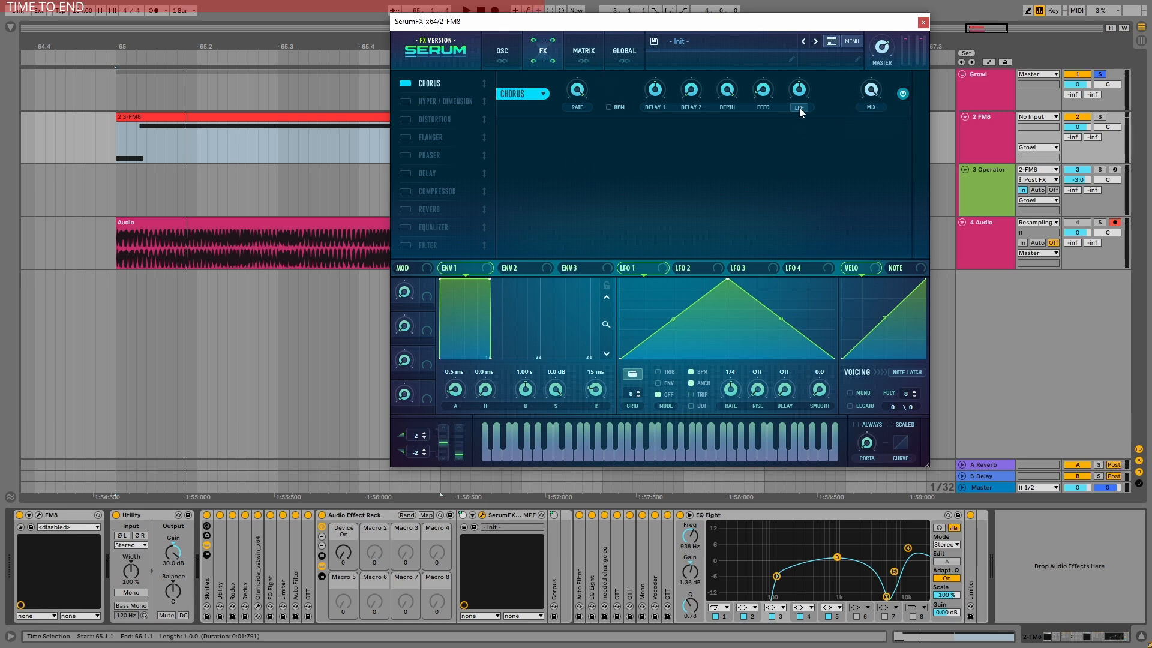
pyautogui.moveTo(799, 107); pyautogui.dragTo(815, 28)
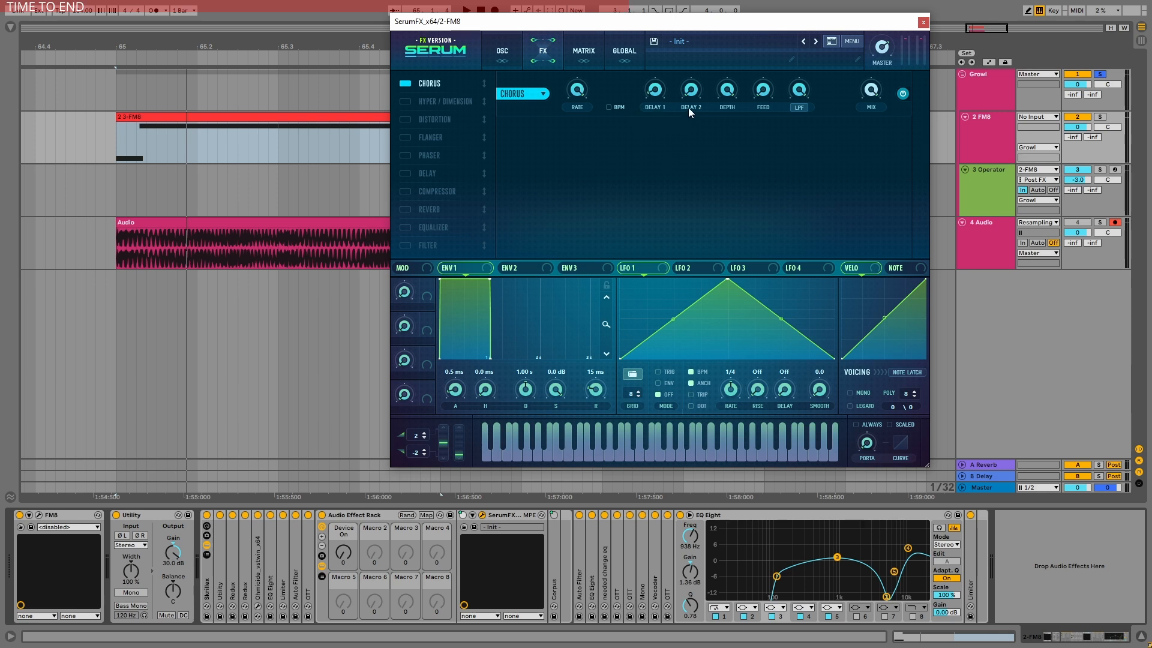
pyautogui.moveTo(688, 96)
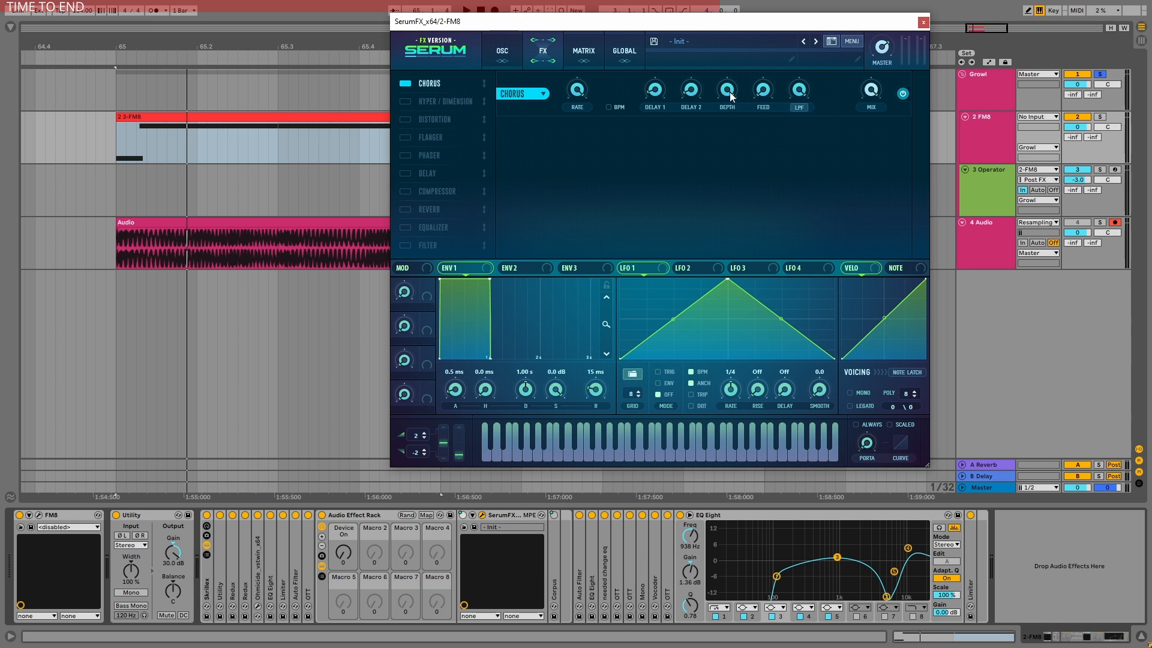
# Audition the loop while adjusting the chorus depth to about 3.6 ms and comparing it with the chorus bypassed
pyautogui.press('space')
pyautogui.press('space')
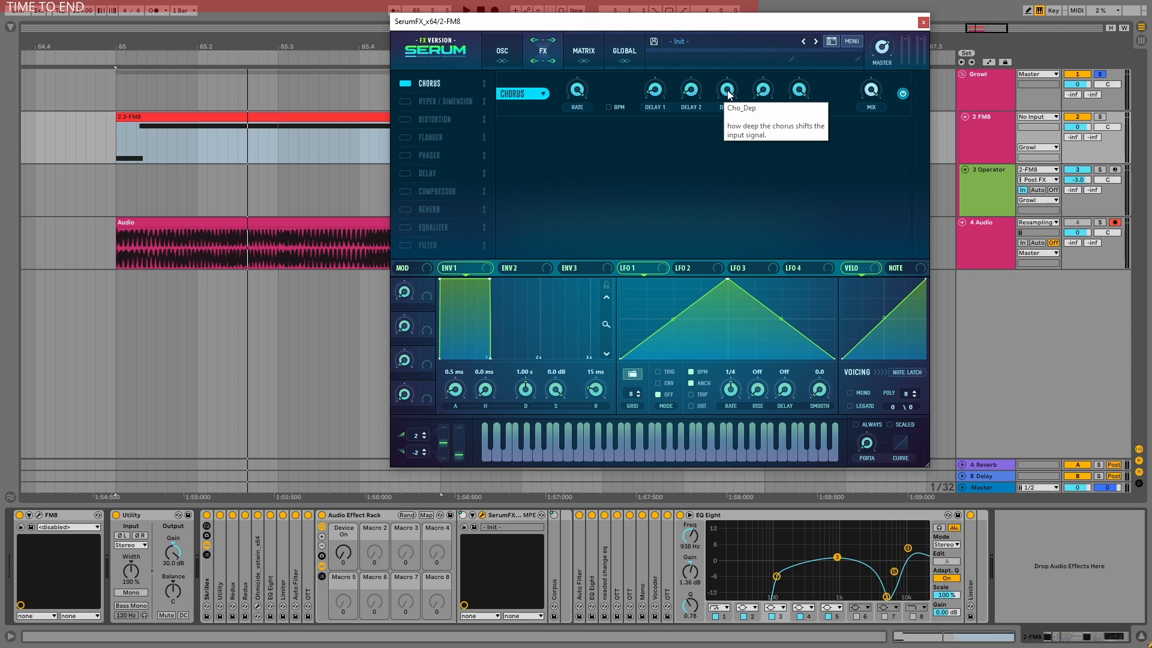
pyautogui.moveTo(729, 94); pyautogui.dragTo(744, 201)
pyautogui.press('space')
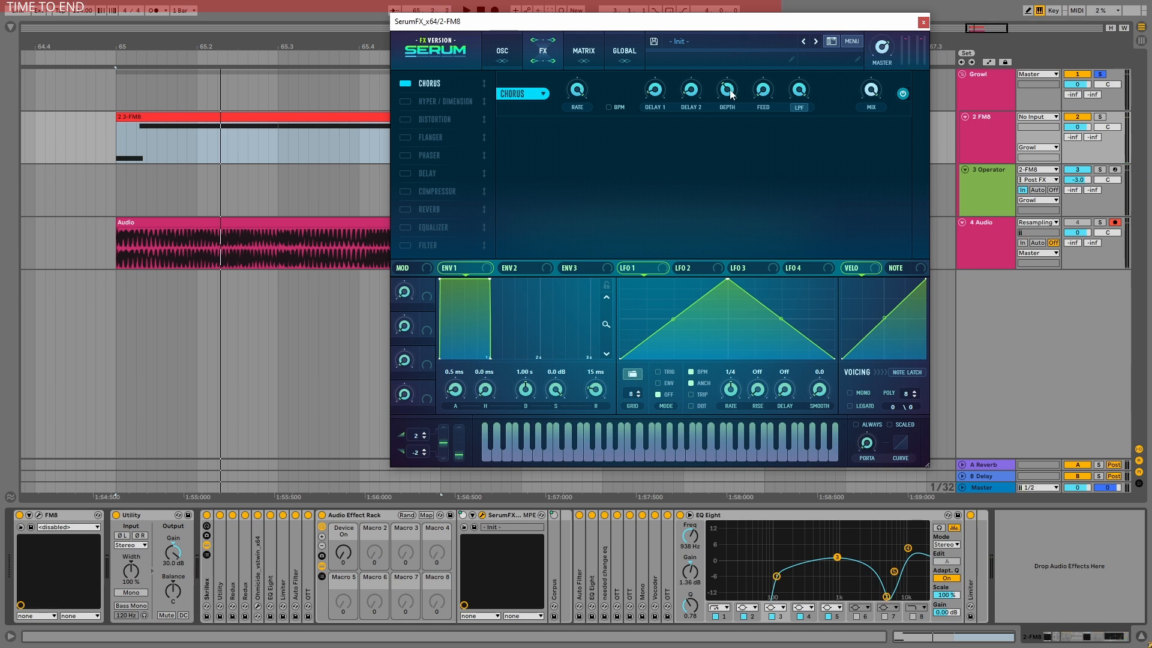
pyautogui.click(903, 94)
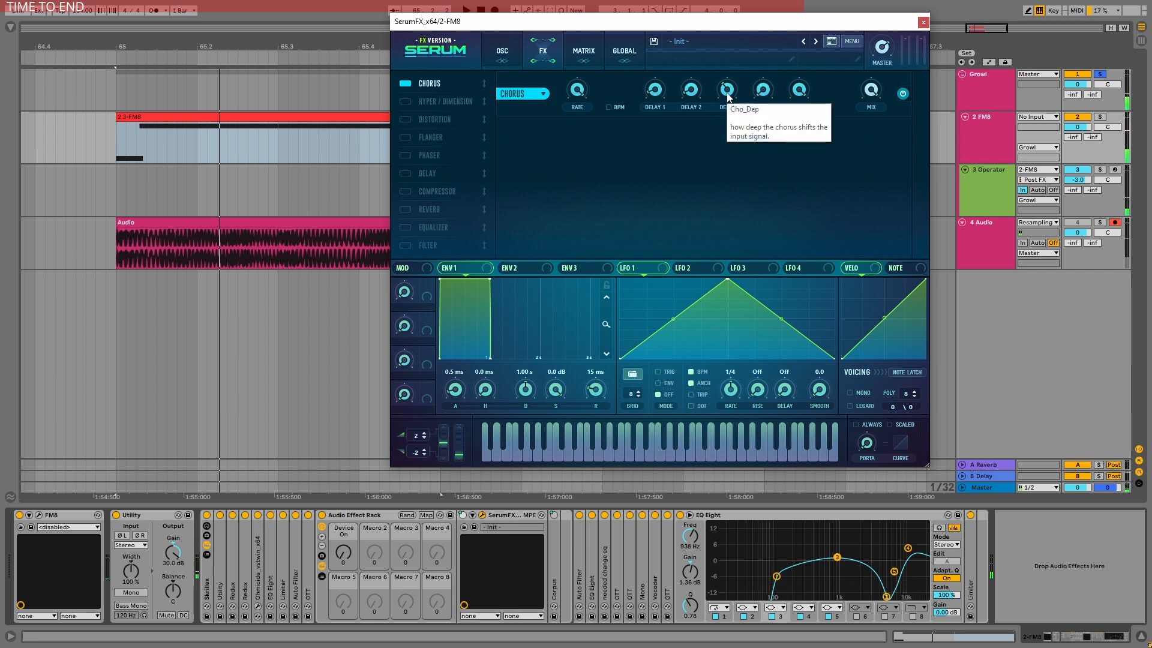
pyautogui.press('space')
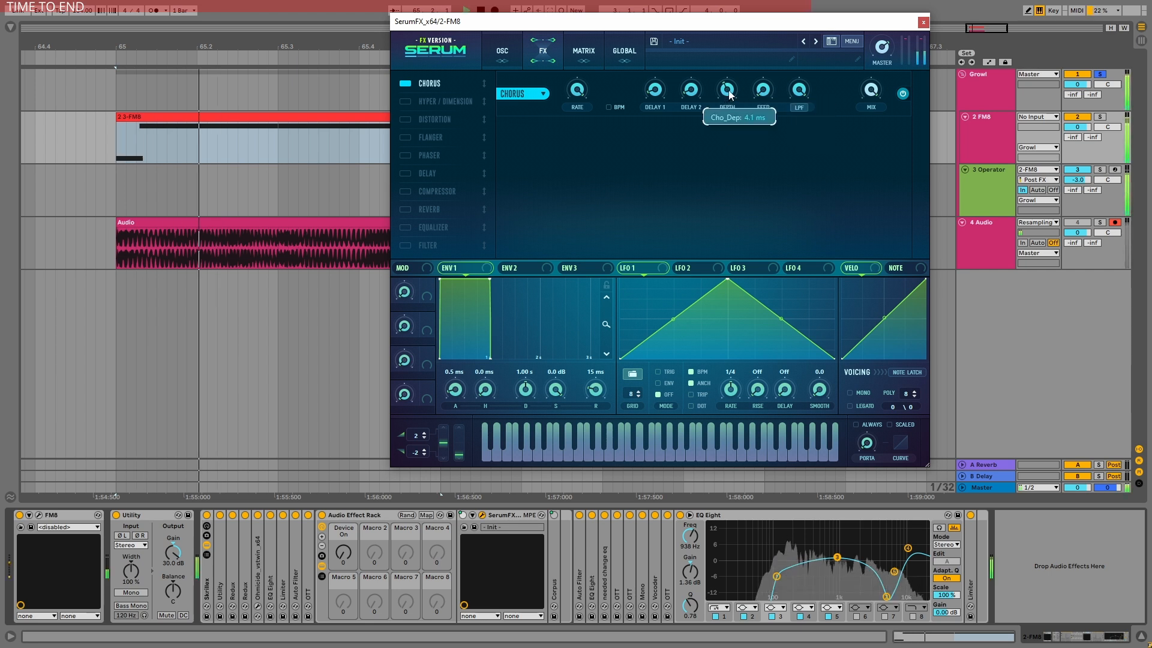
pyautogui.press('space')
pyautogui.press('space')
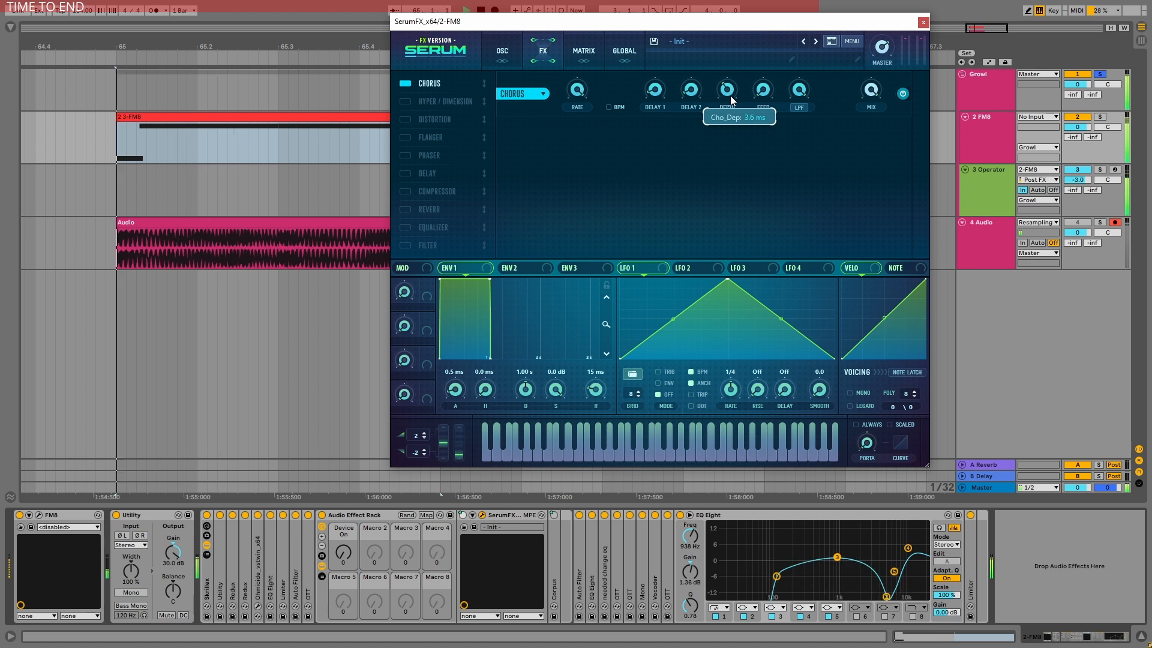
# Compare the loop with SerumFX on and off using the rack's Device On macro
pyautogui.moveTo(343, 553); pyautogui.dragTo(343, 474)
pyautogui.press('space')
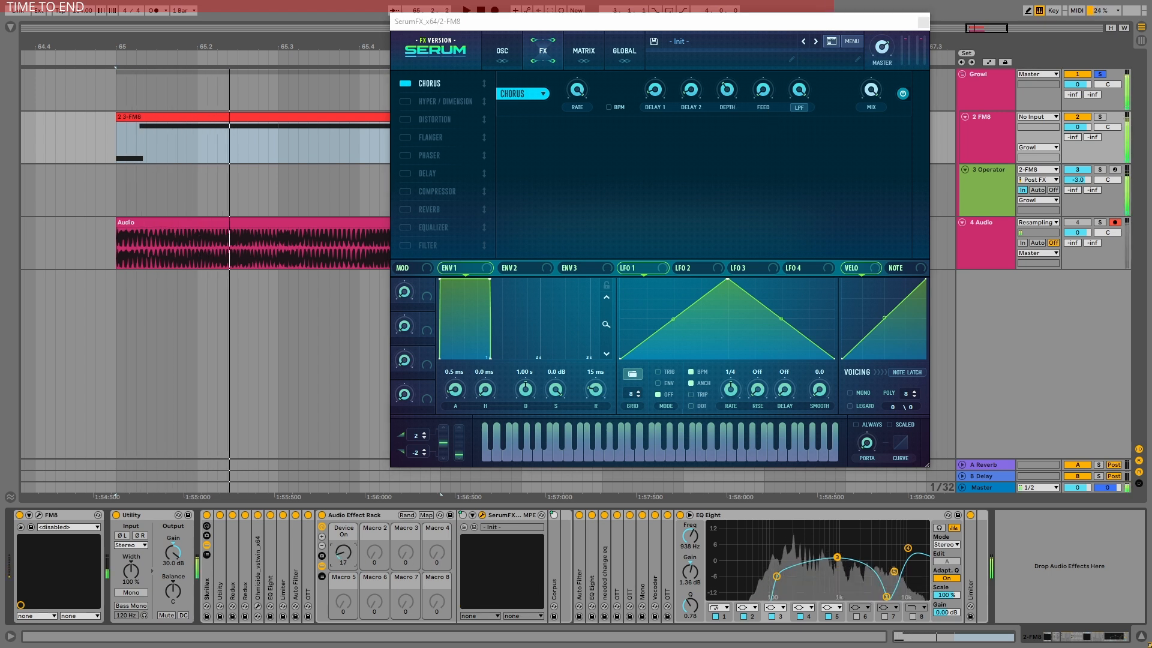
pyautogui.press('space')
pyautogui.press('space')
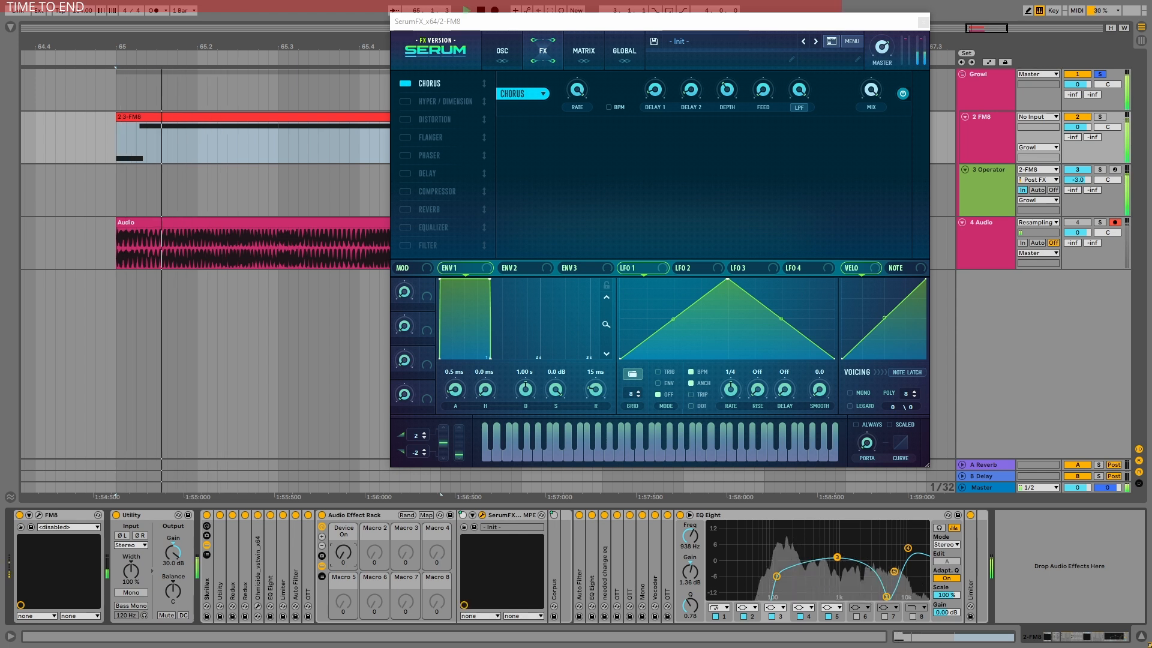
pyautogui.press('space')
pyautogui.moveTo(344, 553); pyautogui.dragTo(344, 629)
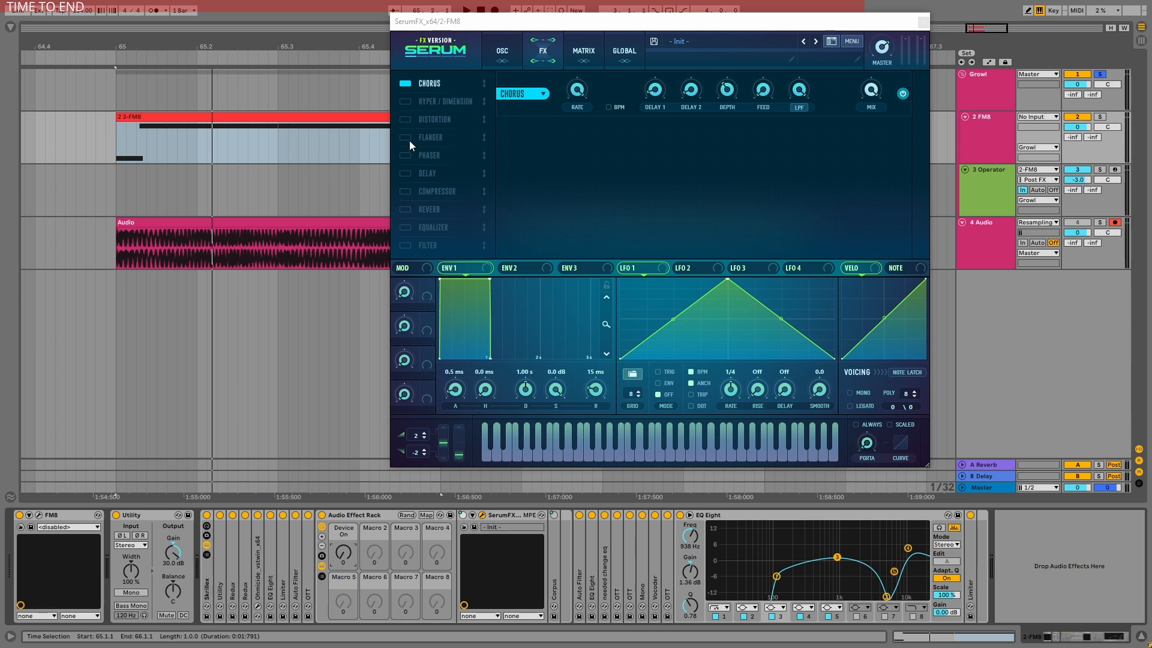
# Enable the Flanger directly after the Chorus in SerumFX and audition the loop with and without it
pyautogui.moveTo(410, 144); pyautogui.dragTo(429, 127)
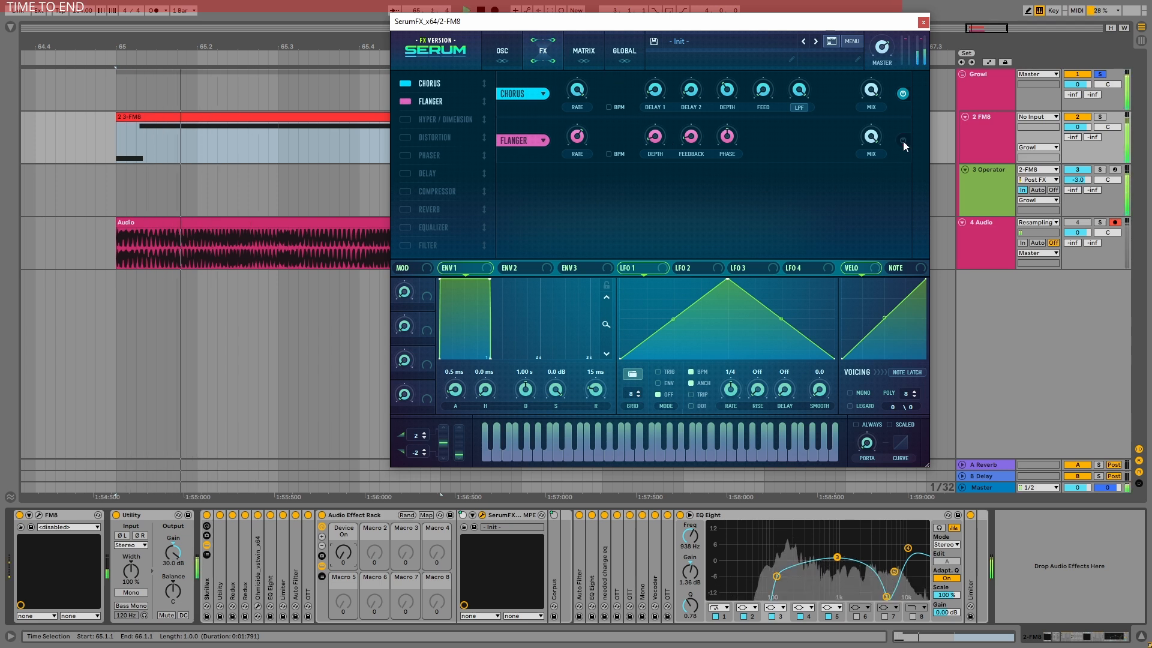
pyautogui.press('space')
pyautogui.press('space')
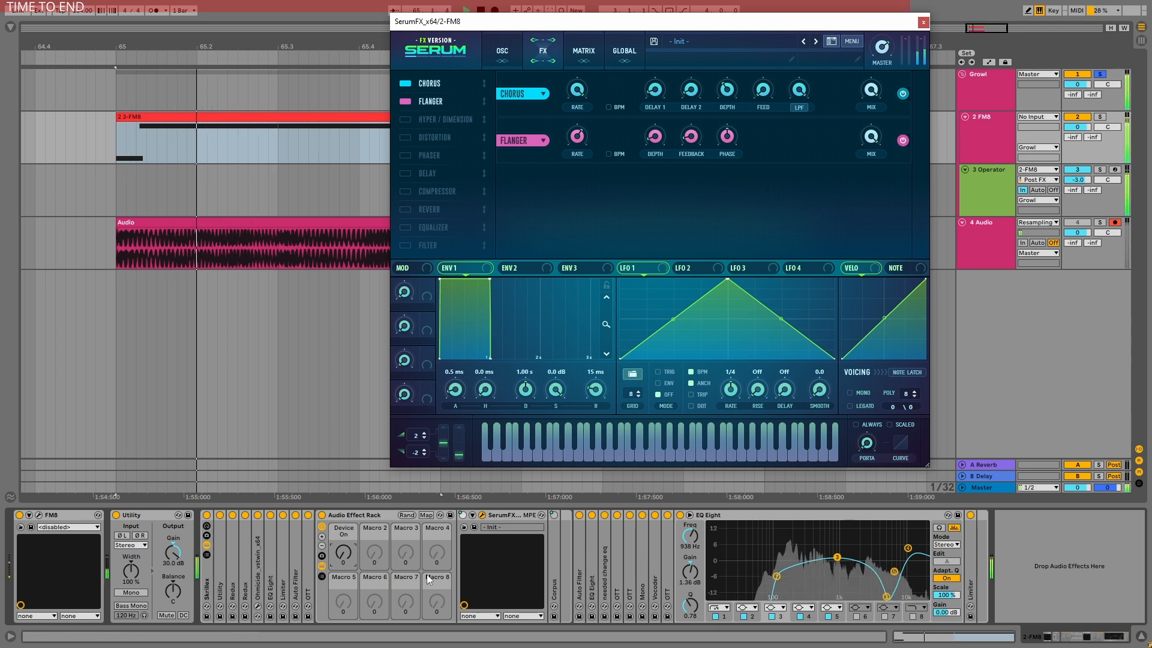
pyautogui.press('space')
pyautogui.click(343, 553)
pyautogui.press('space')
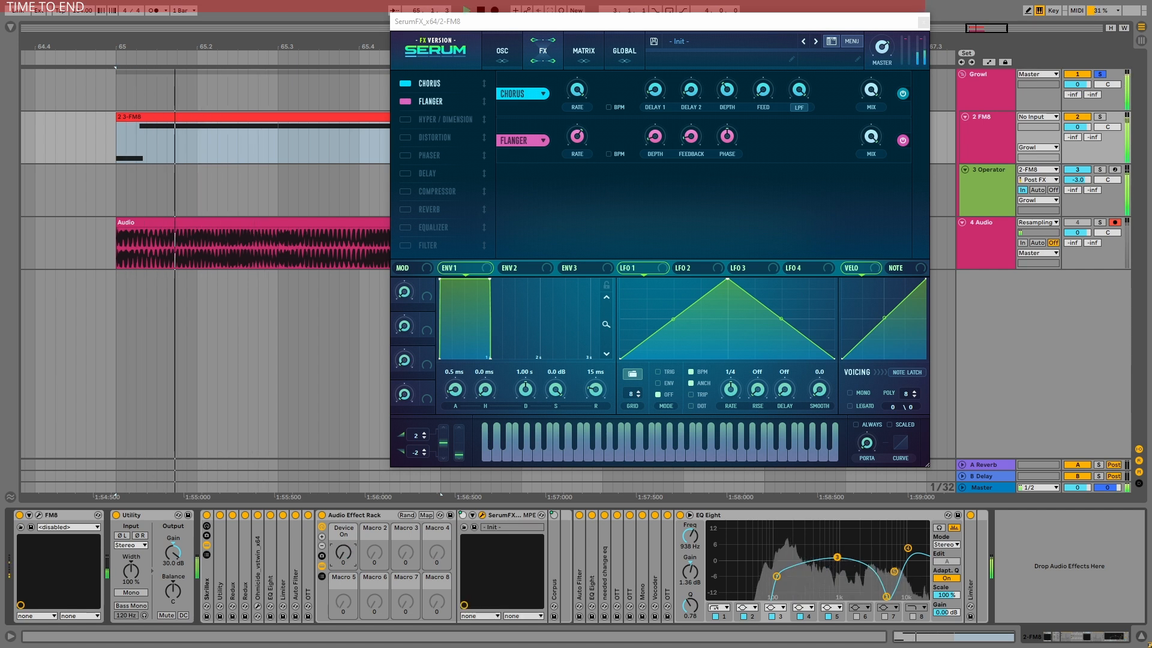
# Enable the Equalizer directly after the Flanger, with its low band as a peak filter, and adjust that band's frequency
pyautogui.click(405, 229)
pyautogui.moveTo(430, 233); pyautogui.dragTo(440, 132)
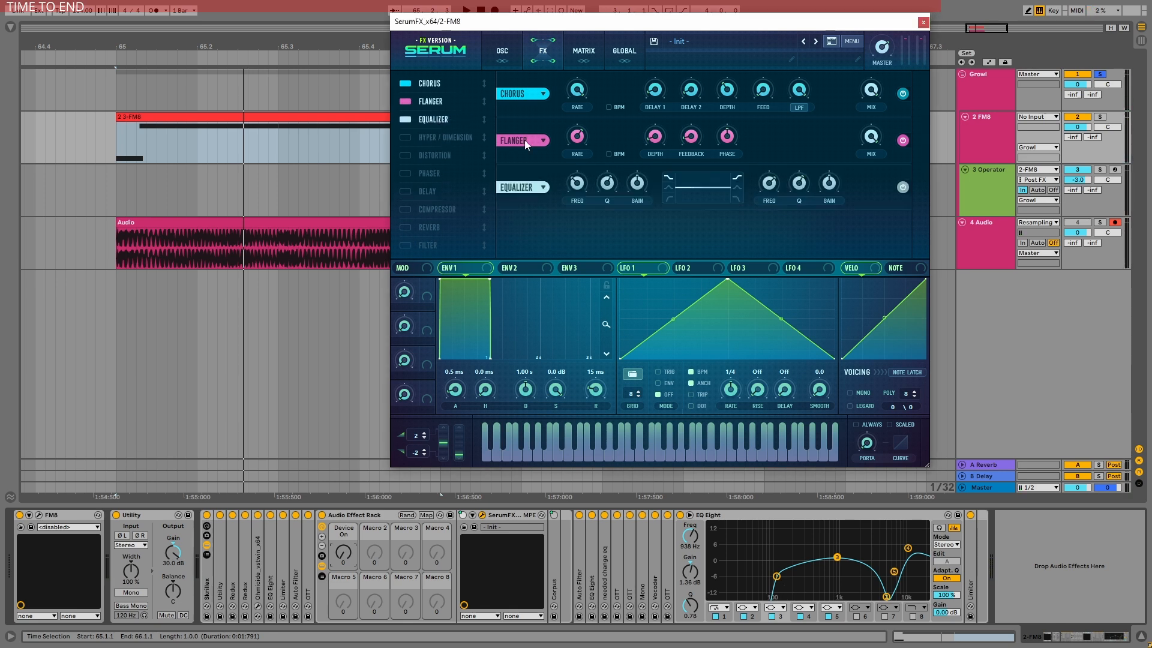
pyautogui.click(668, 189)
pyautogui.moveTo(579, 186); pyautogui.dragTo(593, 145)
pyautogui.press('space')
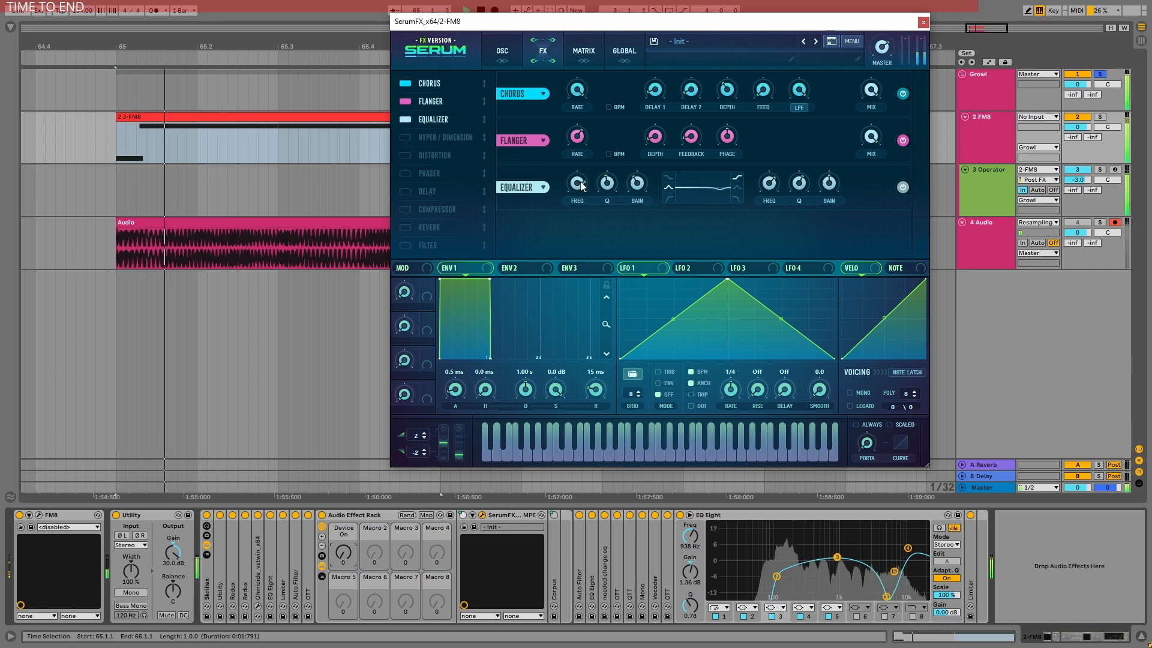
# Make the SerumFX equalizer's high band a low-pass filter at about 7186 Hz and audition the loop
pyautogui.moveTo(576, 183)
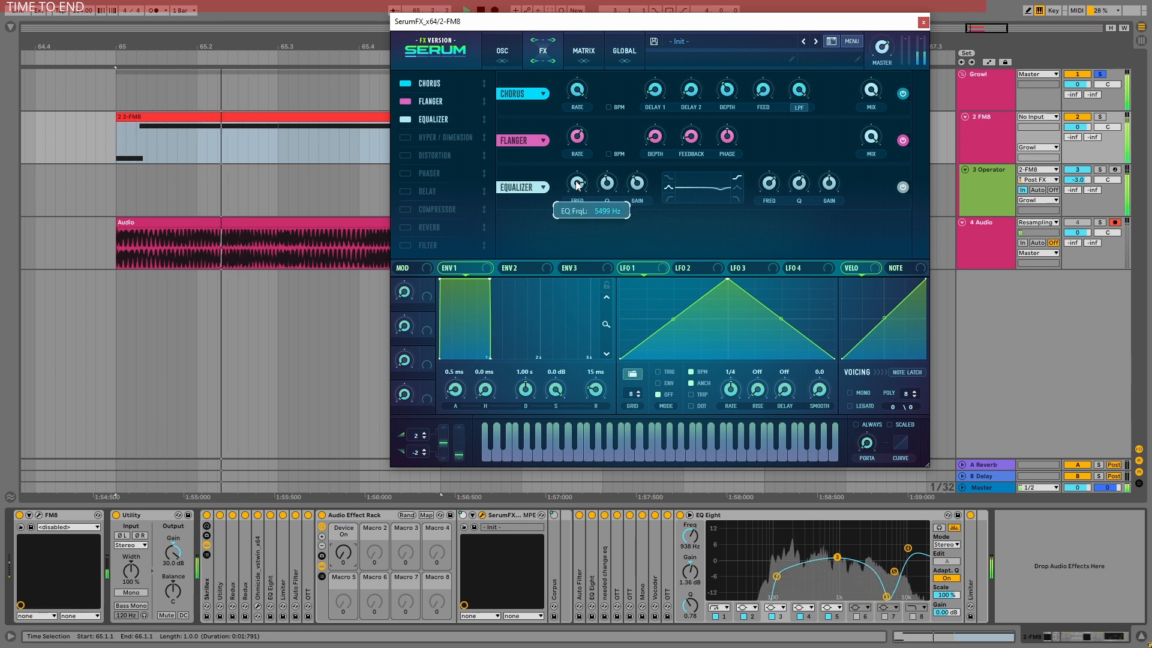
pyautogui.click(903, 187)
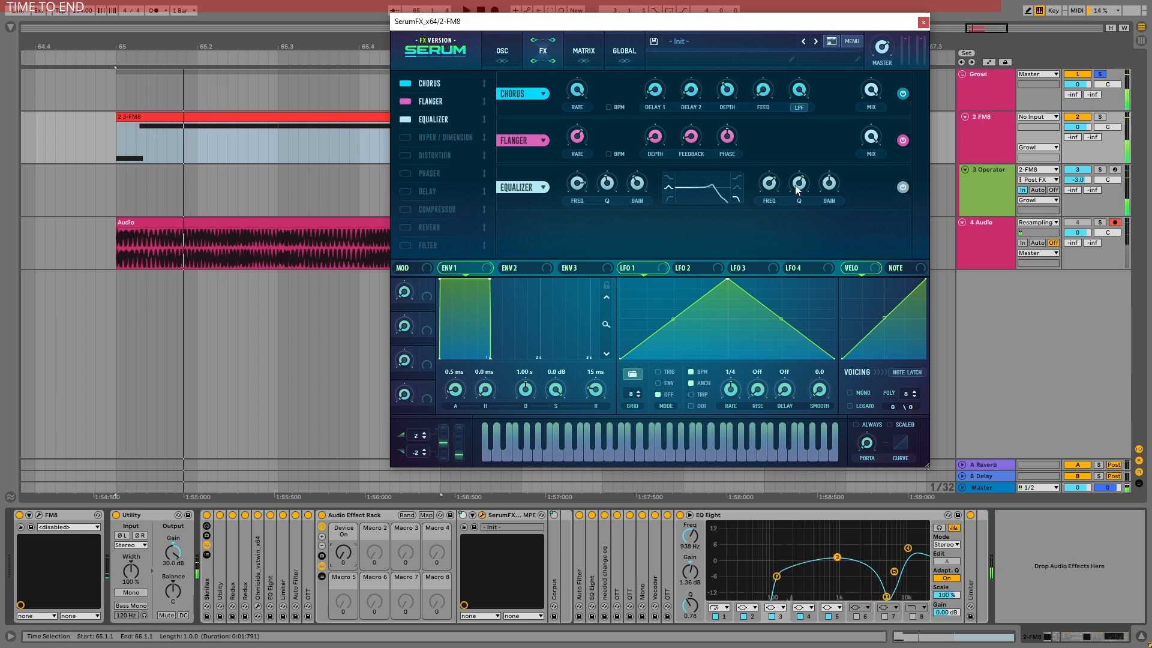
pyautogui.moveTo(771, 185); pyautogui.dragTo(777, 168)
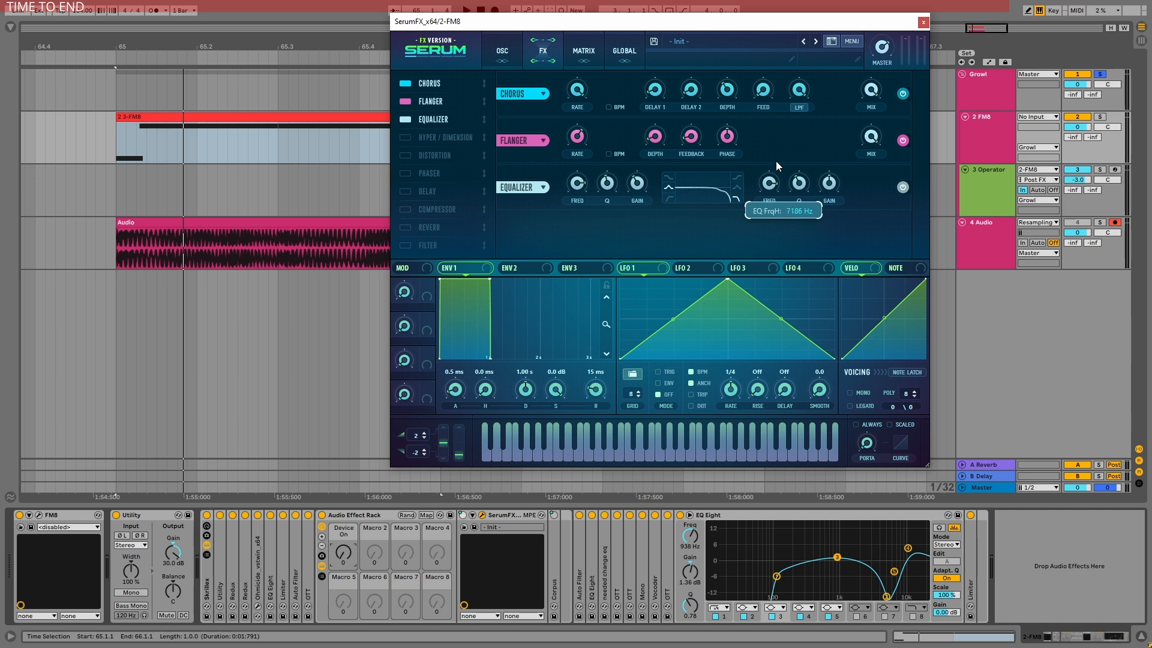
pyautogui.press('space')
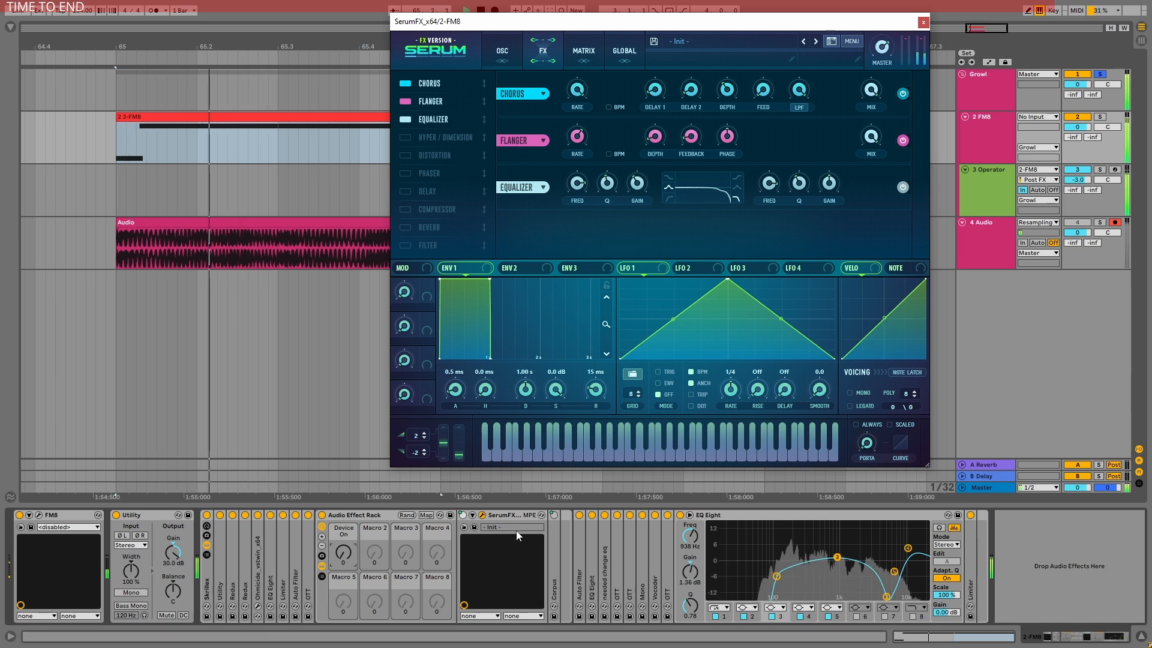
# Compare the loop with the chorus, flanger and equalizer chain on and off using the Device On macro, and select the Audio Effect Rack
pyautogui.click(343, 559)
pyautogui.press('space')
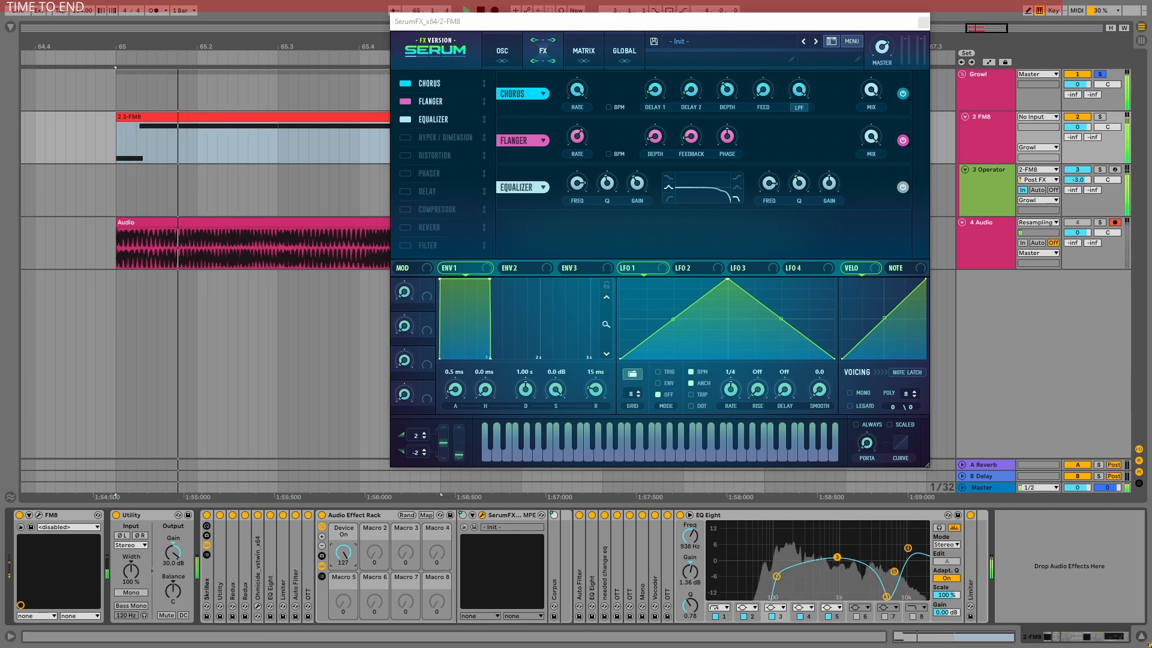
pyautogui.press('space')
pyautogui.press('space')
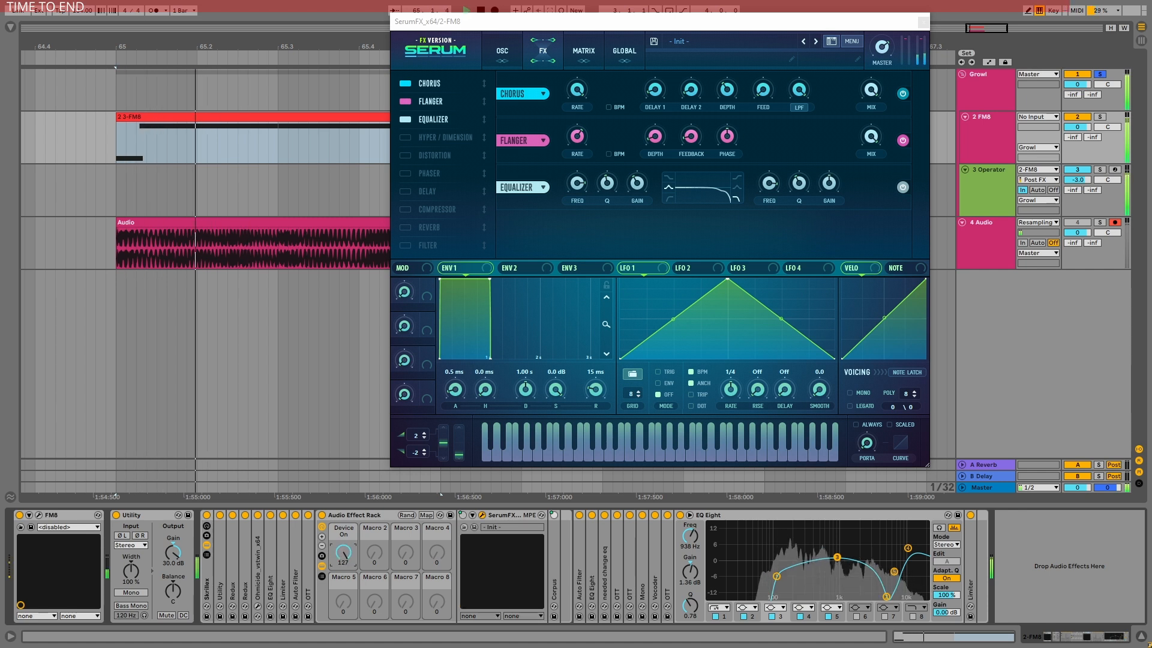
pyautogui.click(353, 519)
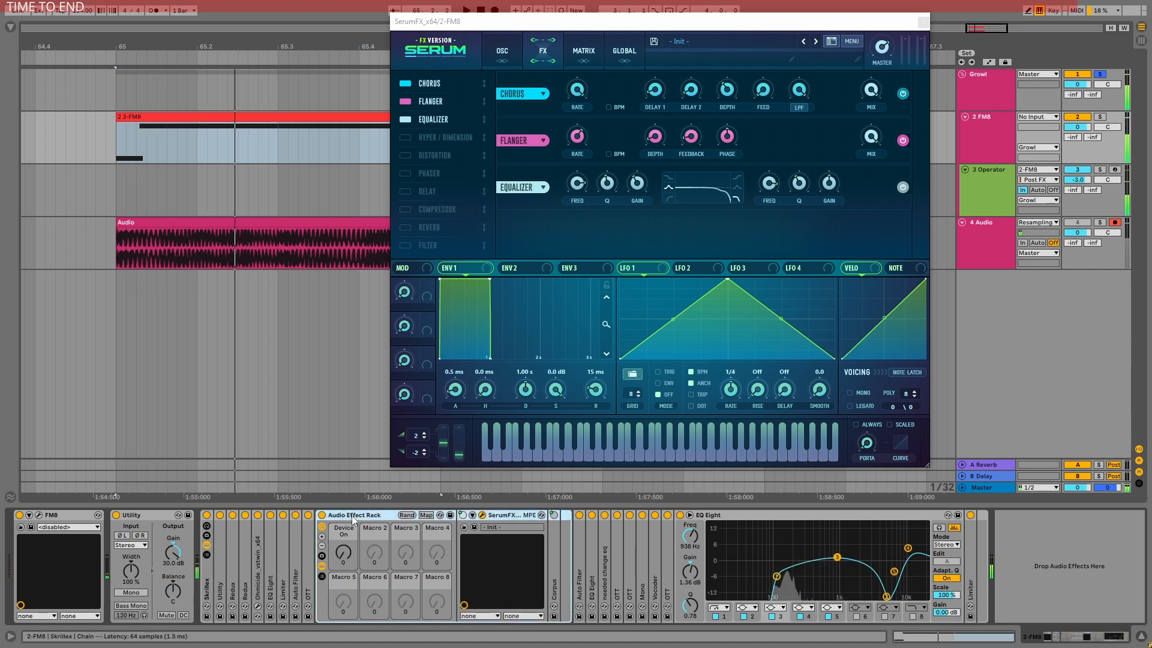